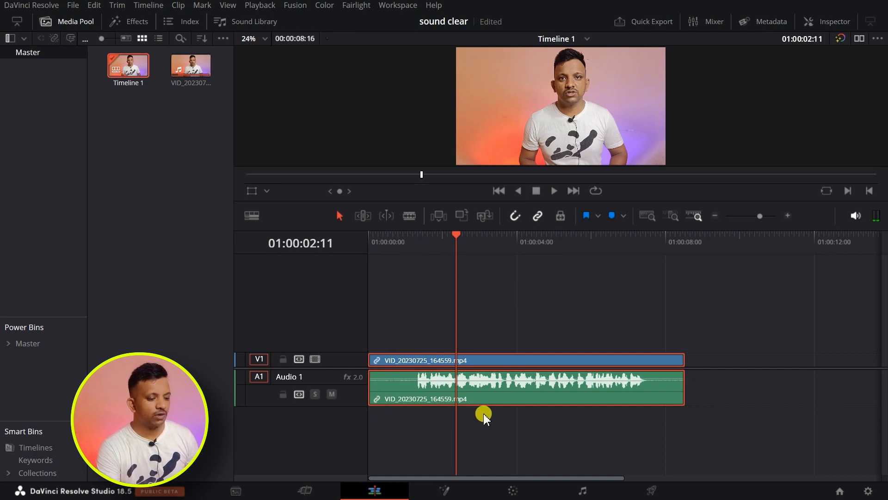
On the Fairlight page, add the Noise Reduction restoration effect with its default settings to the Audio 1 track
{"action": "left_click", "coordinate": [573, 488]}
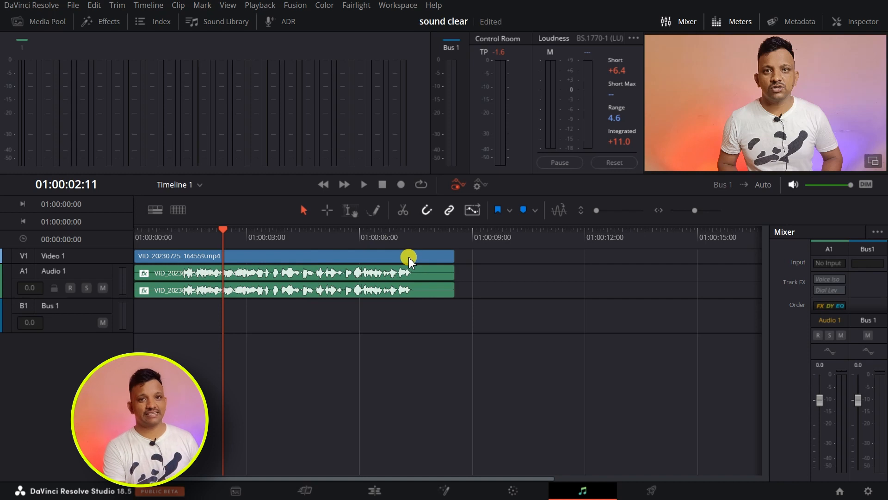
{"action": "left_click", "coordinate": [372, 255]}
{"action": "left_click", "coordinate": [367, 281]}
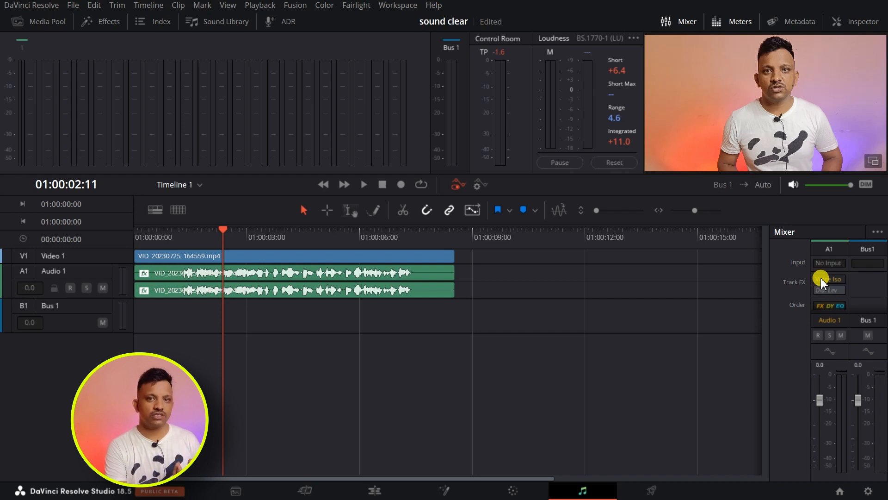
{"action": "scroll", "coordinate": [822, 301], "scroll_direction": "down", "scroll_amount": 3}
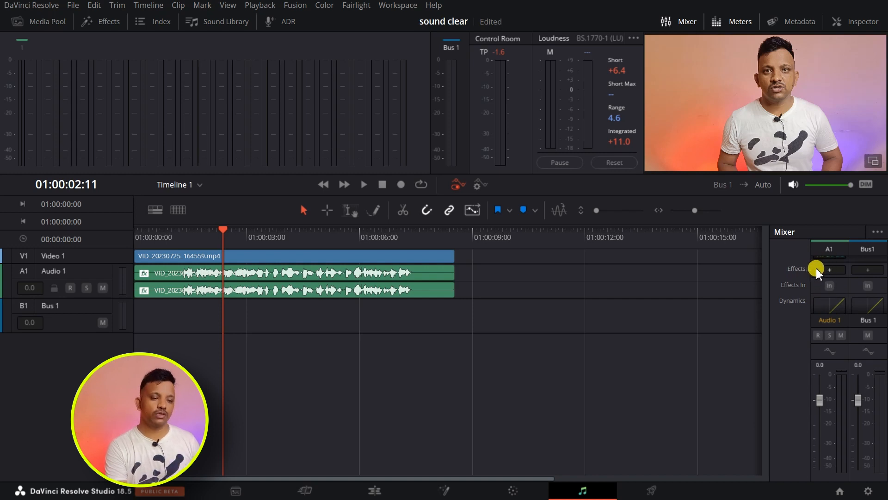
{"action": "left_click", "coordinate": [822, 270]}
{"action": "mouse_move", "coordinate": [809, 358]}
{"action": "mouse_move", "coordinate": [809, 428]}
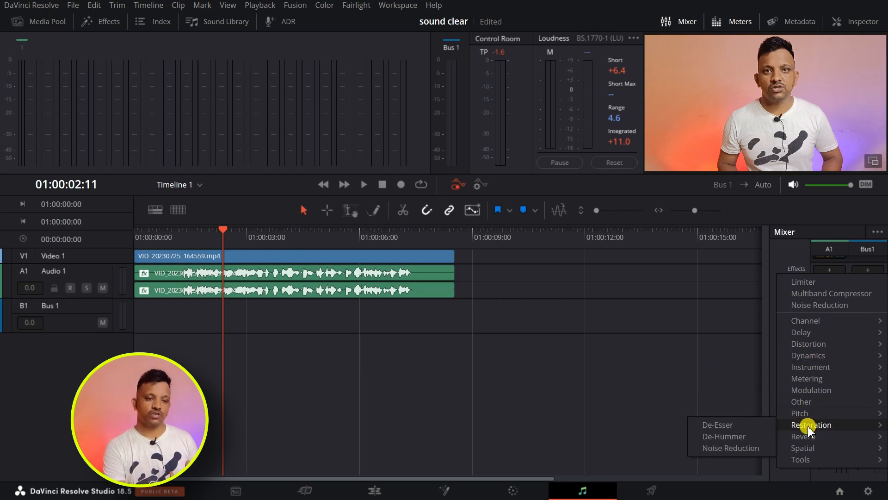
{"action": "left_click", "coordinate": [740, 447]}
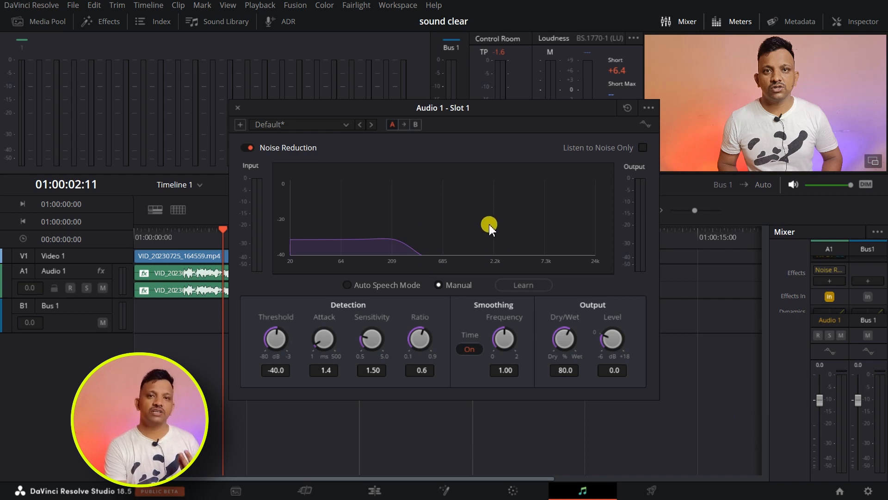
{"action": "left_click", "coordinate": [236, 107]}
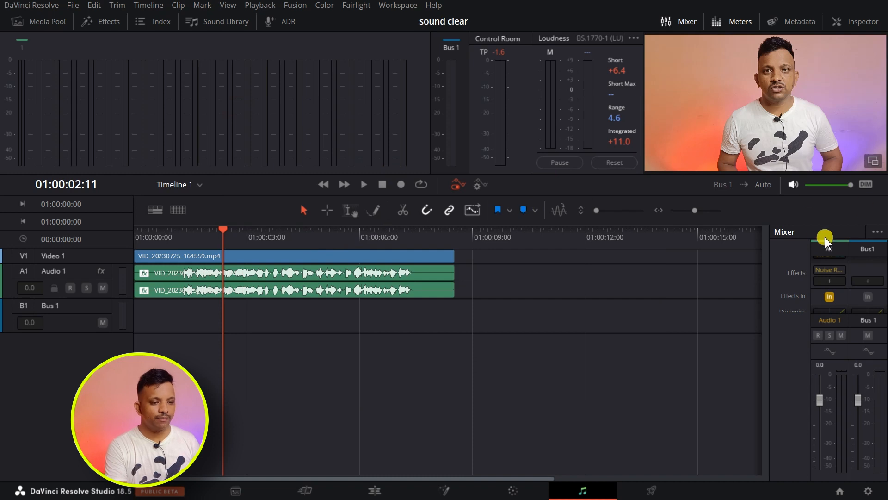
Add a Multiband Compressor effect to the Audio 1 track and load its Impact and Balance preset
{"action": "left_click", "coordinate": [828, 282]}
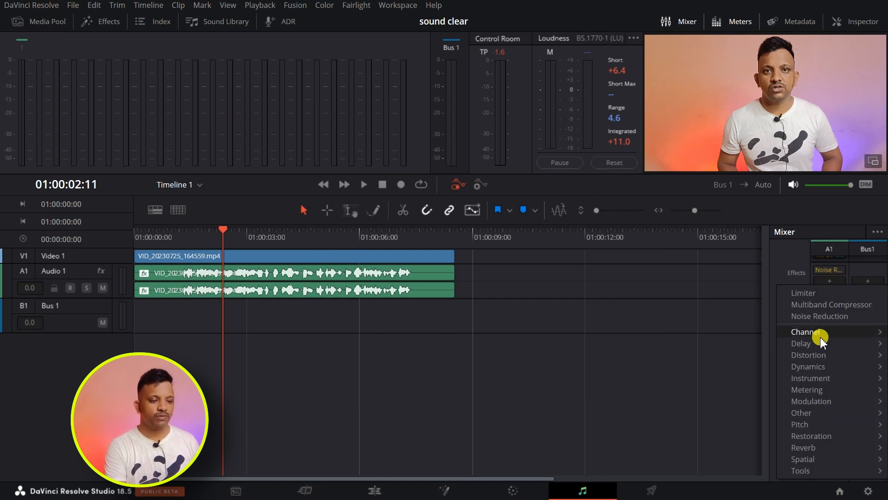
{"action": "mouse_move", "coordinate": [810, 366]}
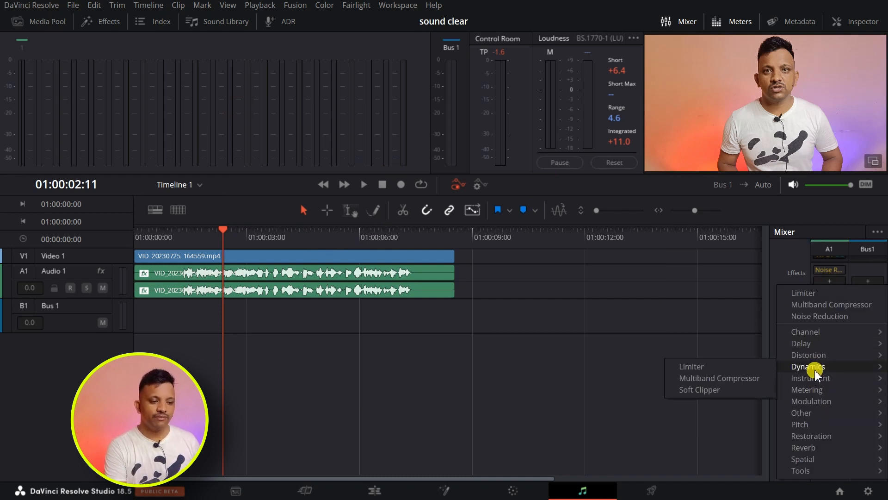
{"action": "left_click", "coordinate": [706, 378]}
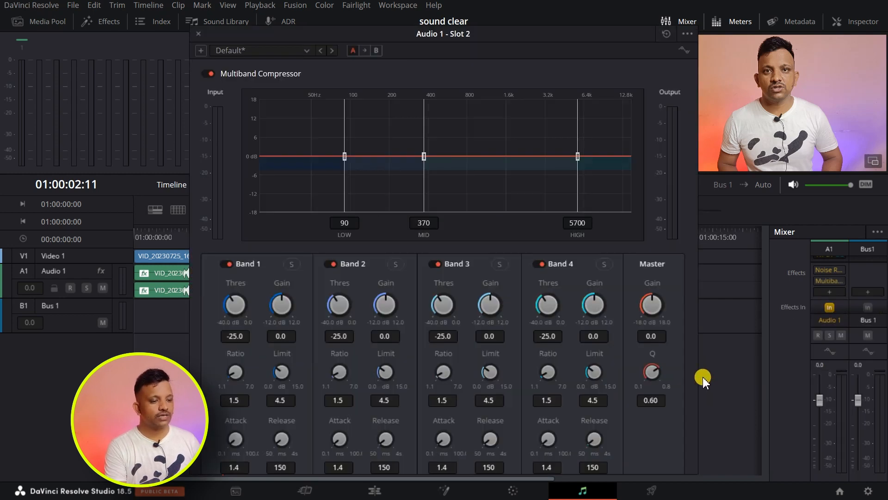
{"action": "left_click", "coordinate": [258, 50]}
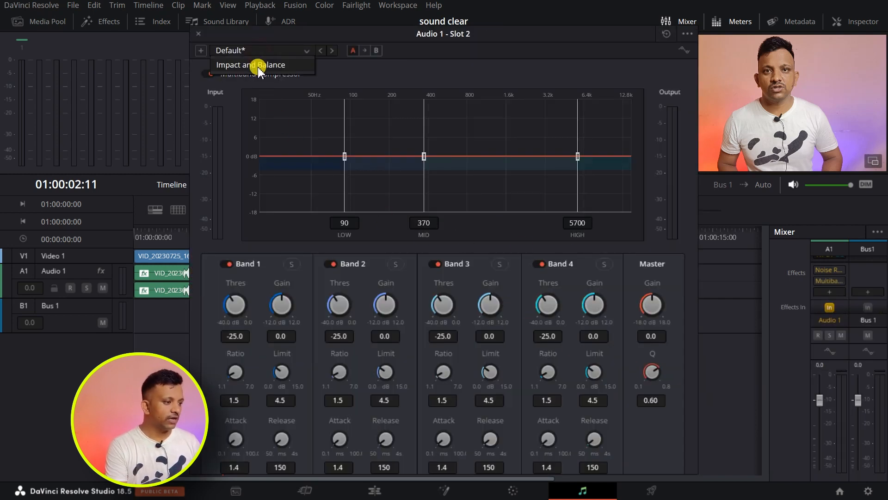
{"action": "left_click", "coordinate": [259, 65]}
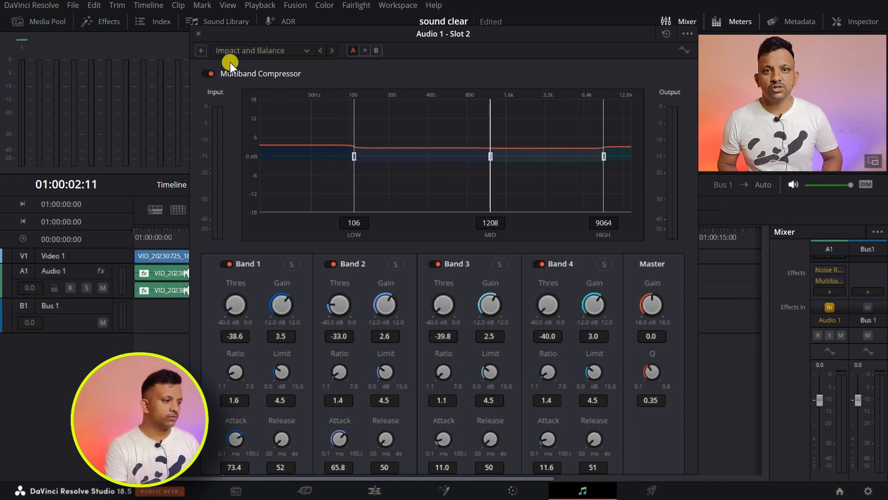
{"action": "left_click", "coordinate": [197, 34]}
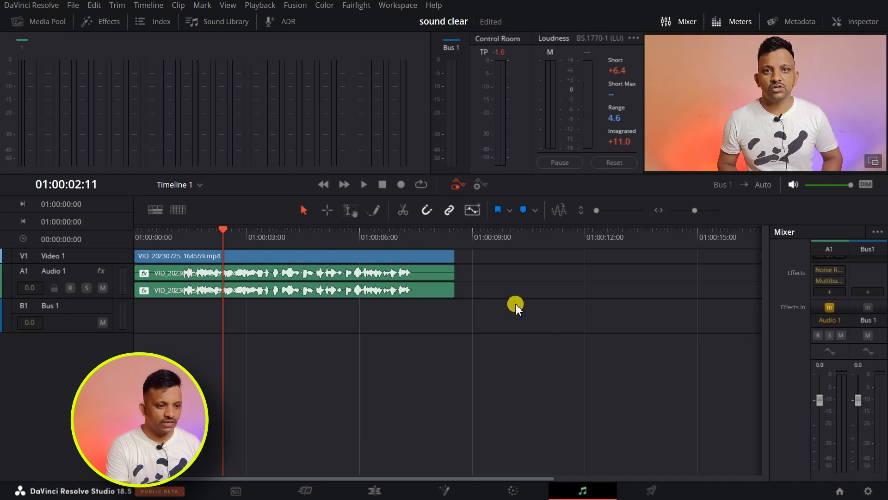
Add a Limiter effect to the Audio 1 track after the Multiband Compressor
{"action": "left_click", "coordinate": [823, 292]}
{"action": "mouse_move", "coordinate": [820, 379]}
{"action": "left_click", "coordinate": [730, 379]}
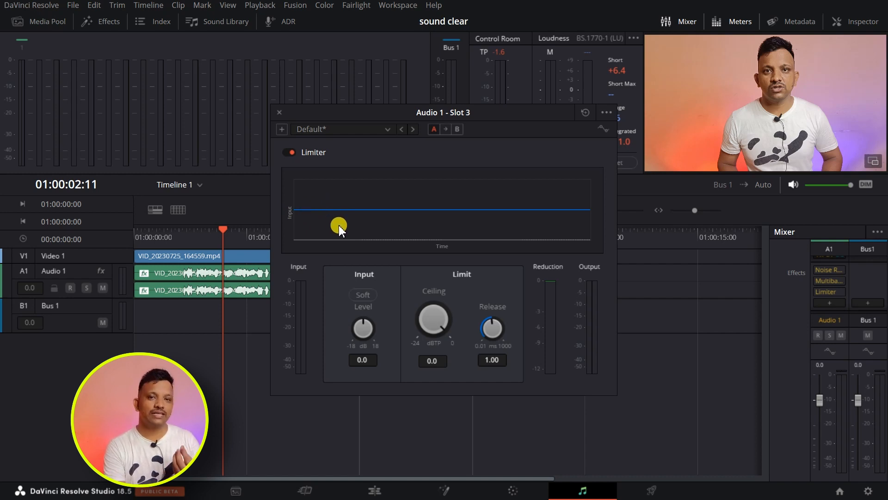
Set the limiter's input level to -1.0 dB, playing the timeline from the start before and after the change
{"action": "left_click_drag", "start_coordinate": [220, 231], "coordinate": [135, 237]}
{"action": "key", "text": "space"}
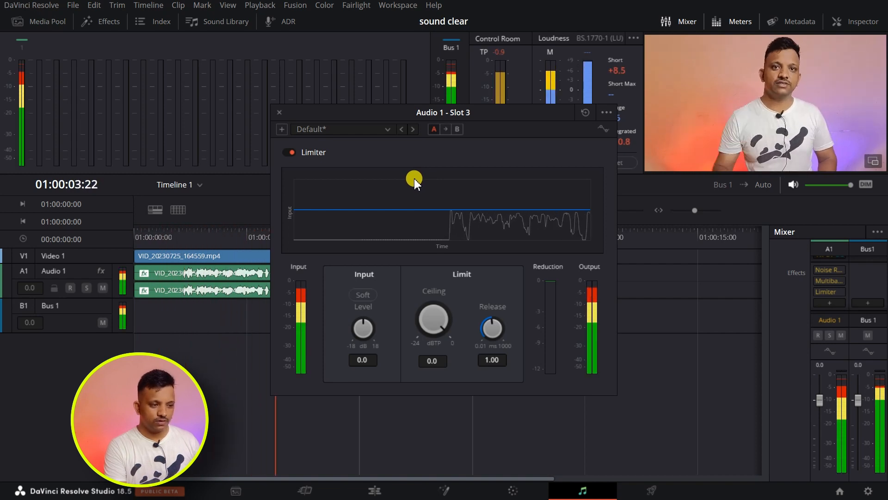
{"action": "key", "text": "space"}
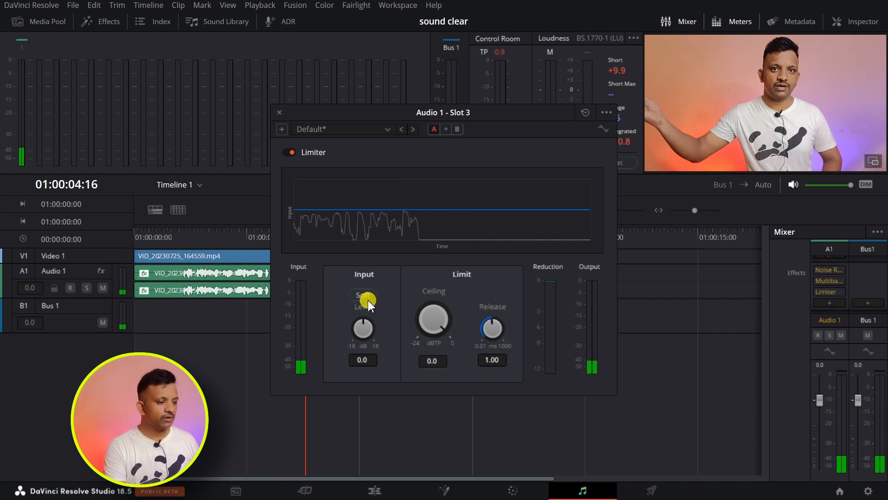
{"action": "left_click_drag", "start_coordinate": [357, 326], "coordinate": [354, 326]}
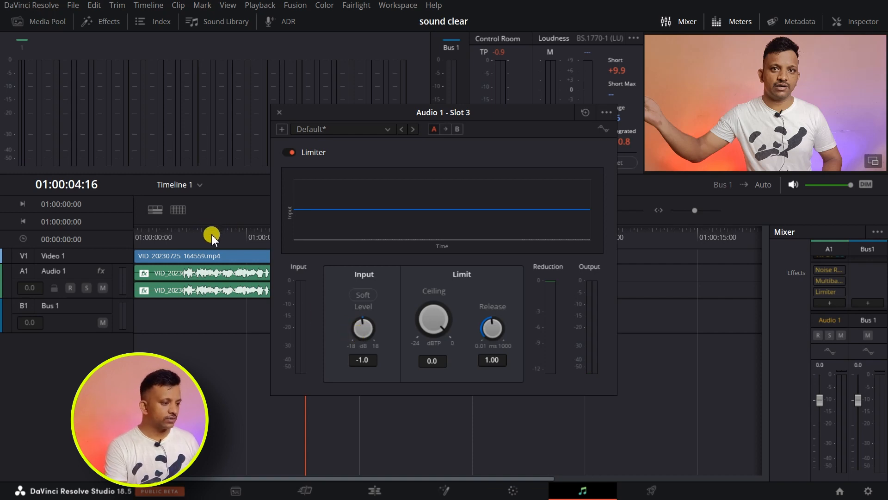
{"action": "left_click_drag", "start_coordinate": [173, 232], "coordinate": [124, 234]}
{"action": "key", "text": "space"}
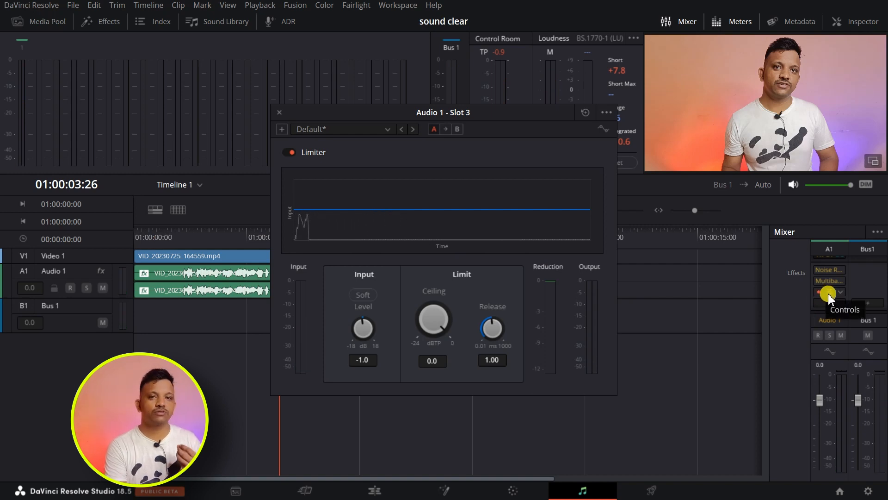
In the Audio 1 equalizer, raise band 5 to about +12 dB and band 4 to about +2 dB
{"action": "scroll", "coordinate": [835, 301], "scroll_direction": "down", "scroll_amount": 4}
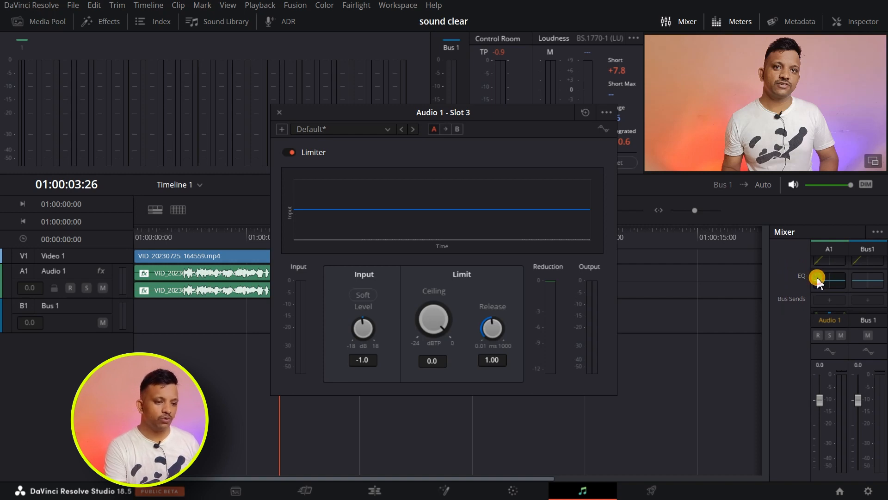
{"action": "left_click", "coordinate": [817, 280]}
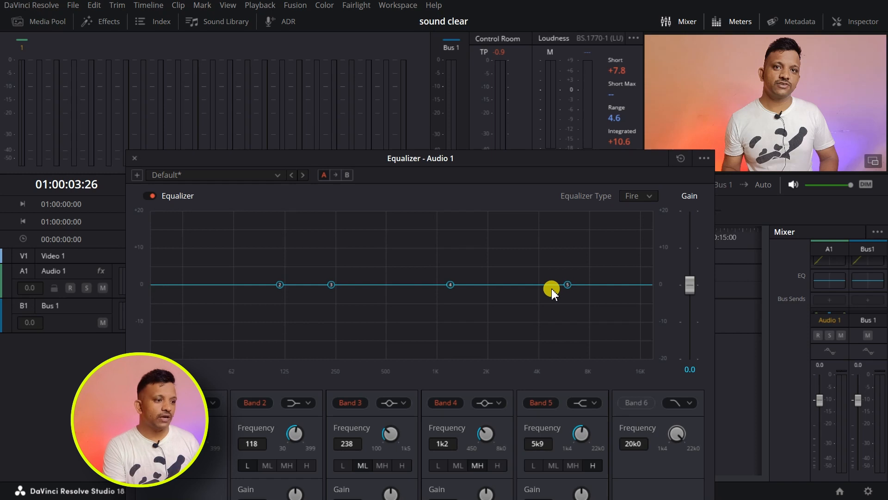
{"action": "left_click_drag", "start_coordinate": [571, 286], "coordinate": [567, 251]}
{"action": "left_click_drag", "start_coordinate": [450, 285], "coordinate": [448, 277]}
{"action": "left_click_drag", "start_coordinate": [567, 251], "coordinate": [590, 327]}
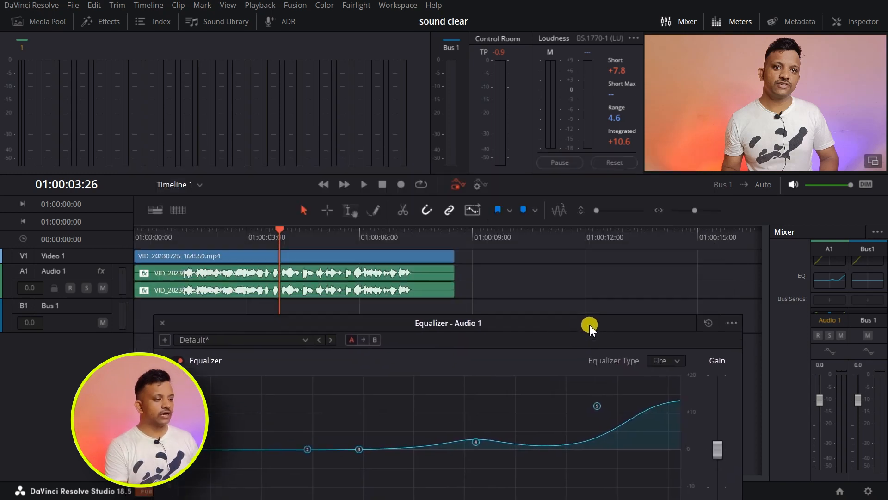
Play the timeline from the start to check how the equalized voice sounds and how its levels read
{"action": "left_click_drag", "start_coordinate": [228, 229], "coordinate": [130, 239]}
{"action": "key", "text": "space"}
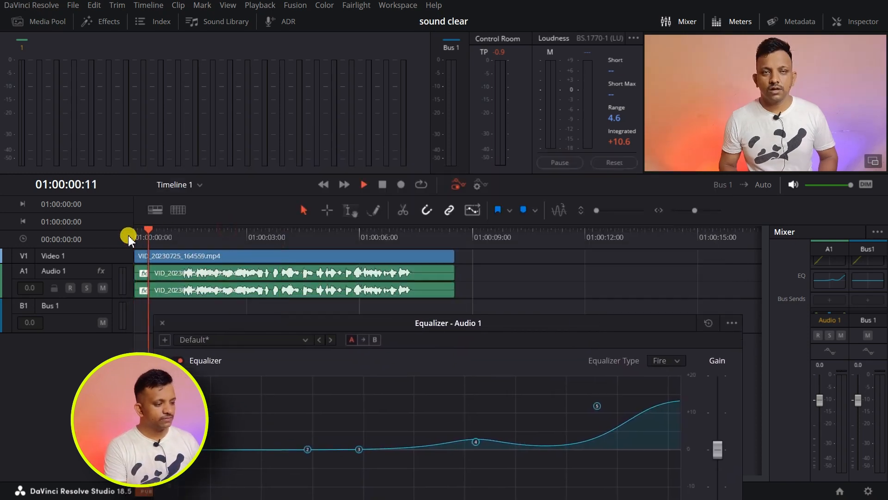
{"action": "left_click", "coordinate": [381, 185]}
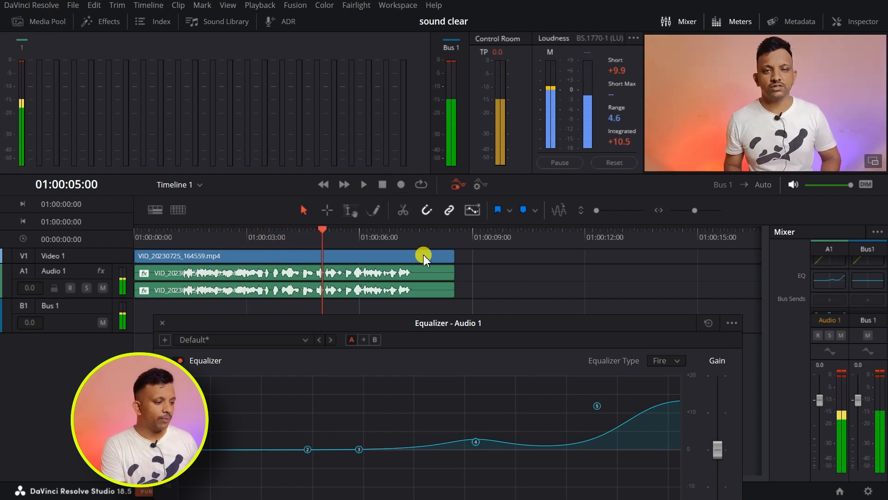
{"action": "left_click_drag", "start_coordinate": [444, 319], "coordinate": [466, 150]}
{"action": "left_click", "coordinate": [502, 268]}
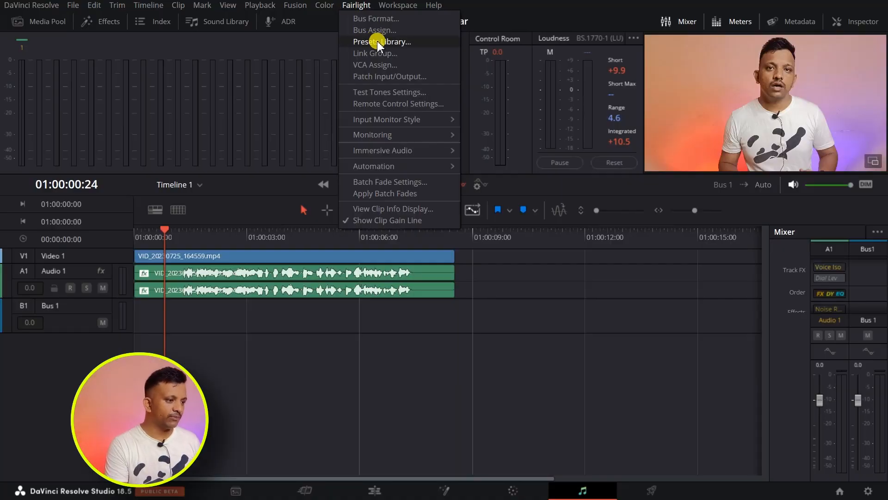
Save the Audio 1 track's settings in the Presets Library as a new global track preset named yt4
{"action": "left_click", "coordinate": [379, 43]}
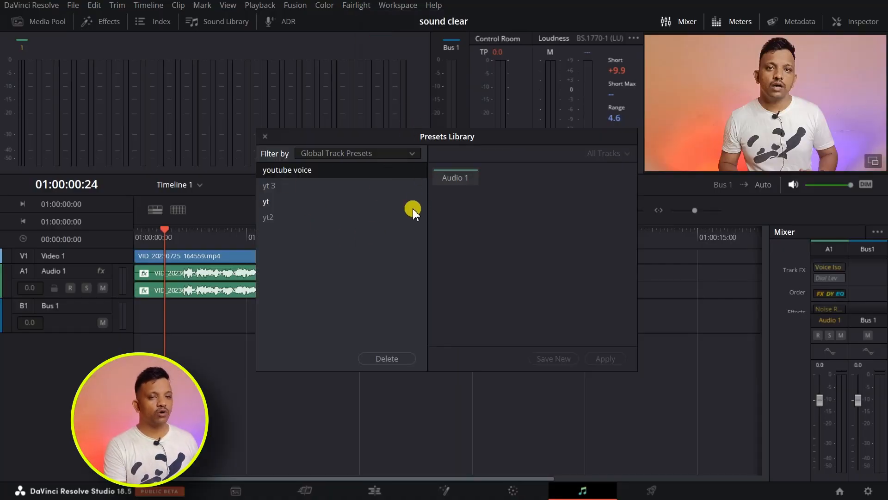
{"action": "left_click", "coordinate": [361, 154]}
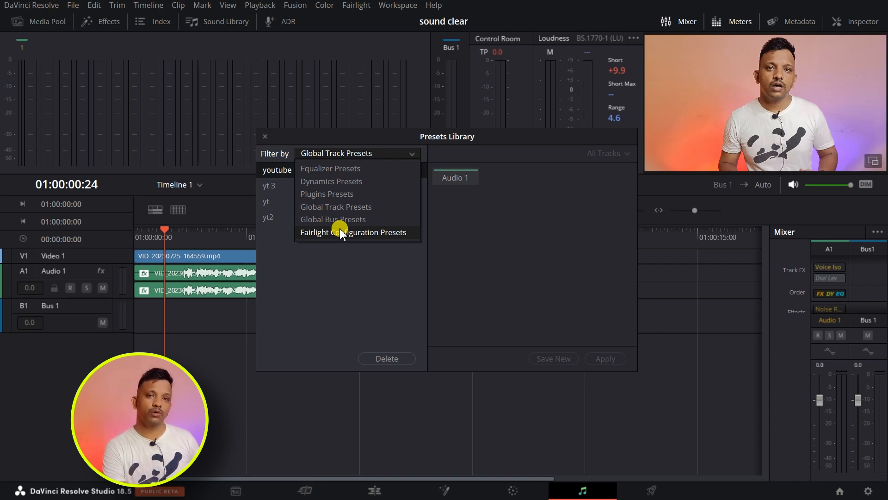
{"action": "left_click", "coordinate": [335, 206]}
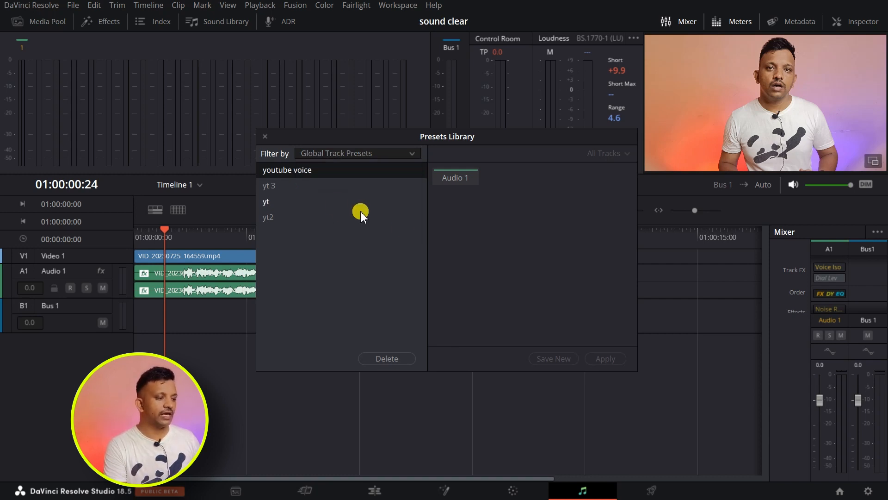
{"action": "left_click", "coordinate": [464, 179]}
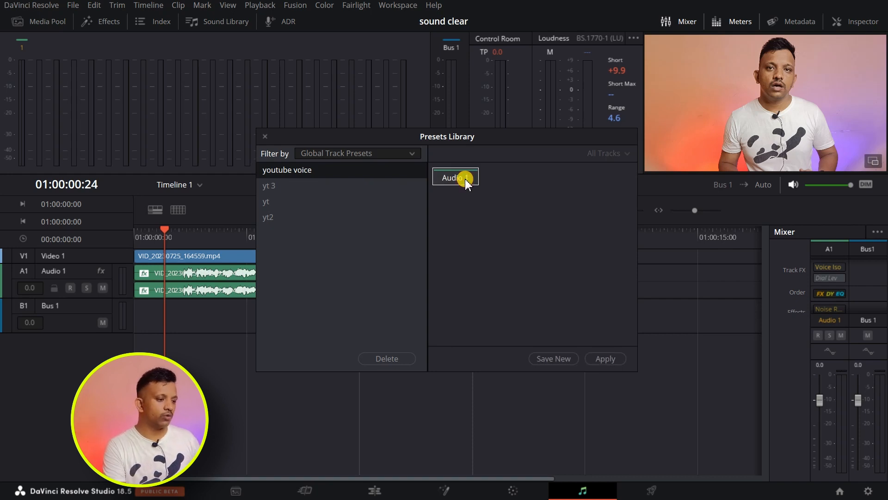
{"action": "left_click", "coordinate": [570, 357]}
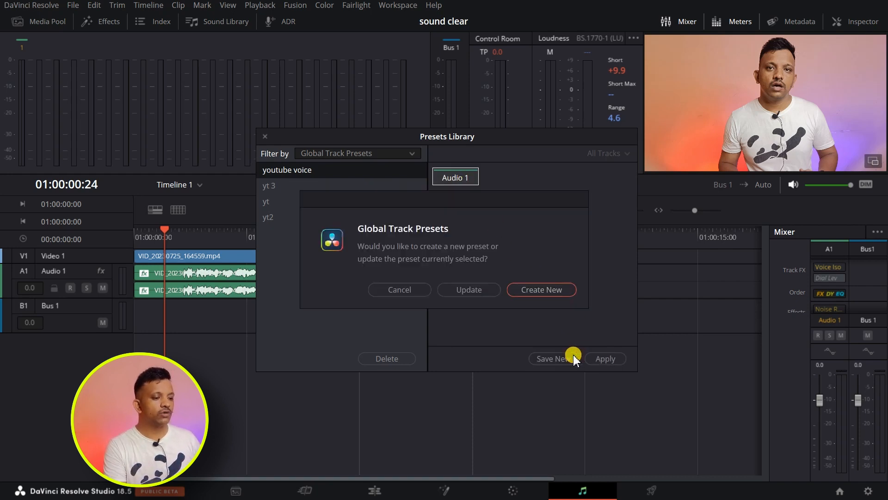
{"action": "left_click", "coordinate": [537, 289]}
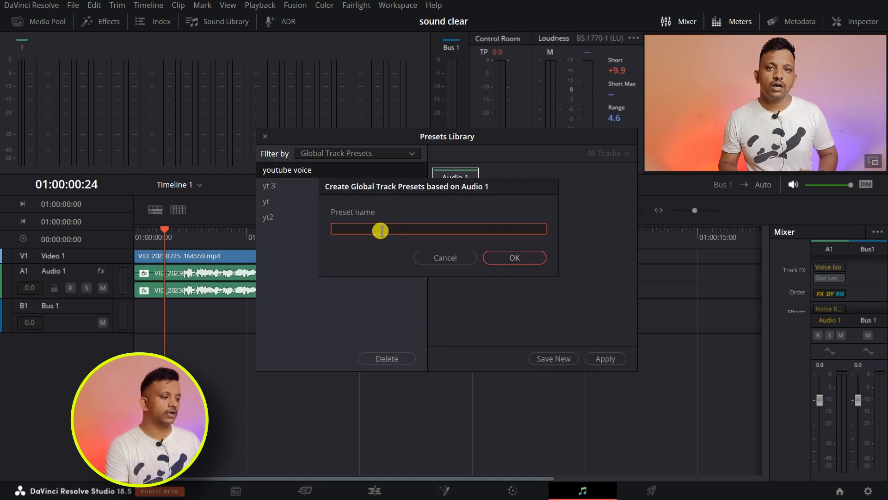
{"action": "type", "text": "yt4"}
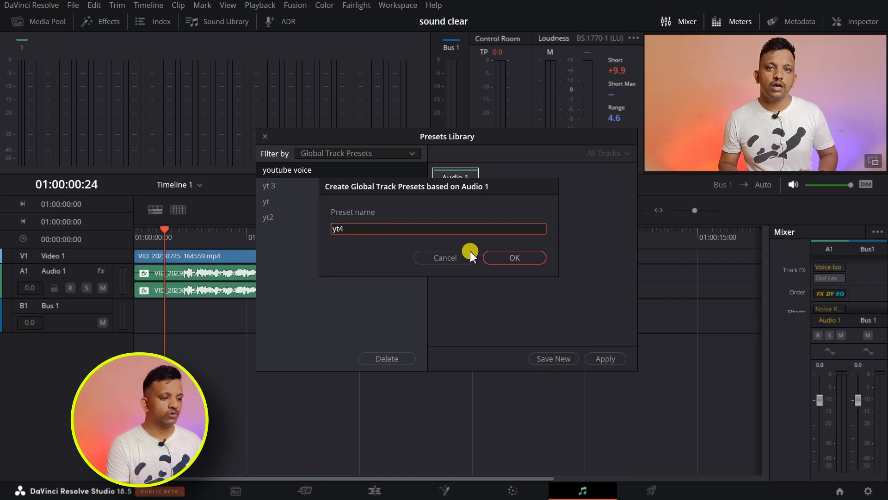
{"action": "left_click", "coordinate": [516, 257]}
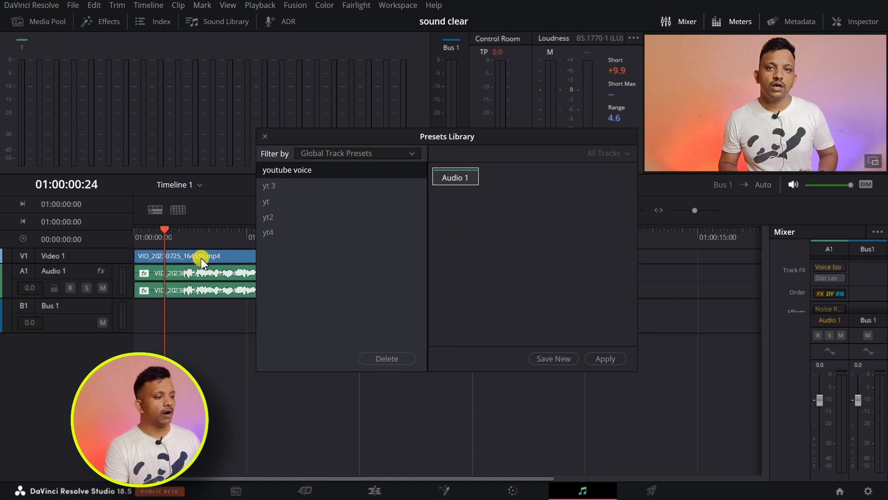
Apply the yt4 global track preset to the Audio 1 track
{"action": "left_click", "coordinate": [168, 290]}
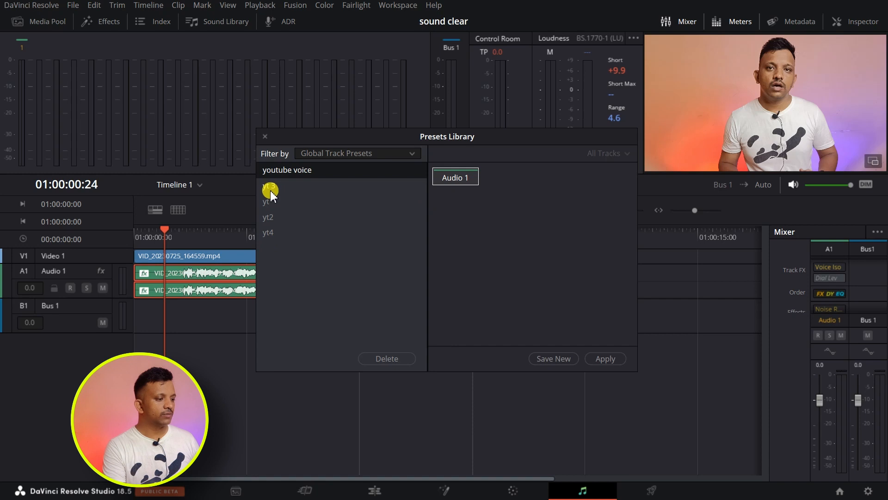
{"action": "left_click", "coordinate": [276, 232]}
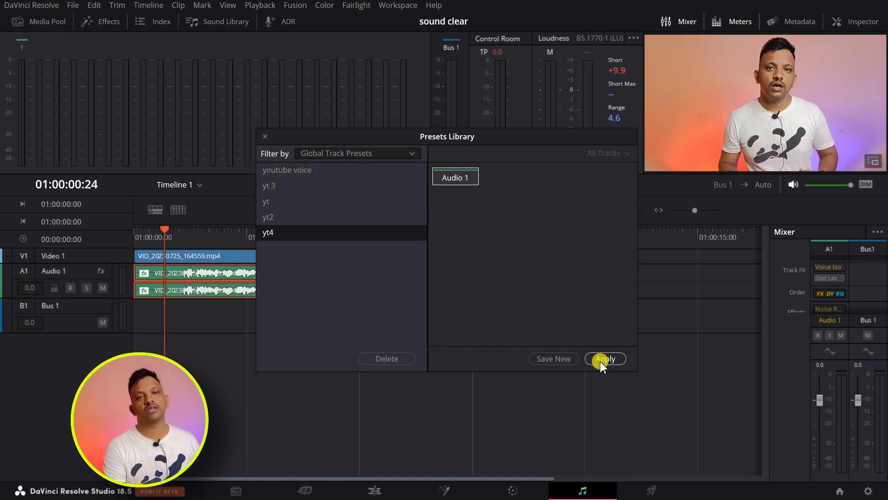